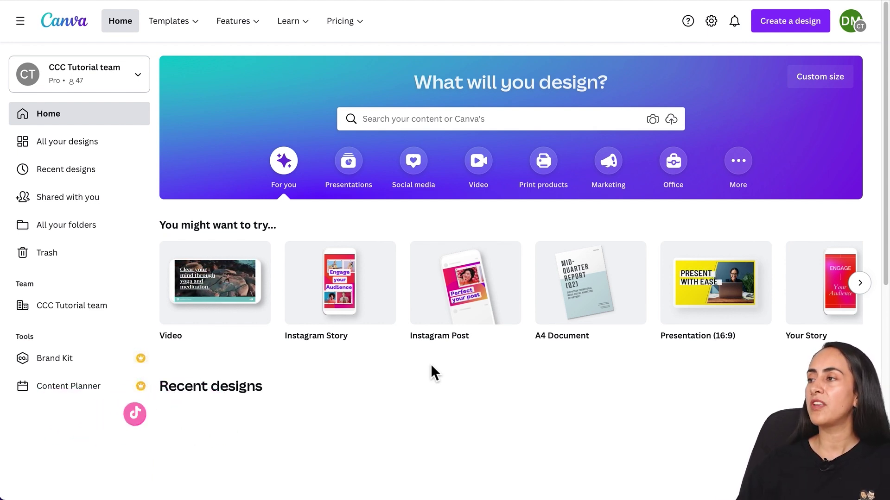
Create a blank Instagram Post design from the Social media design types.
click(411, 188)
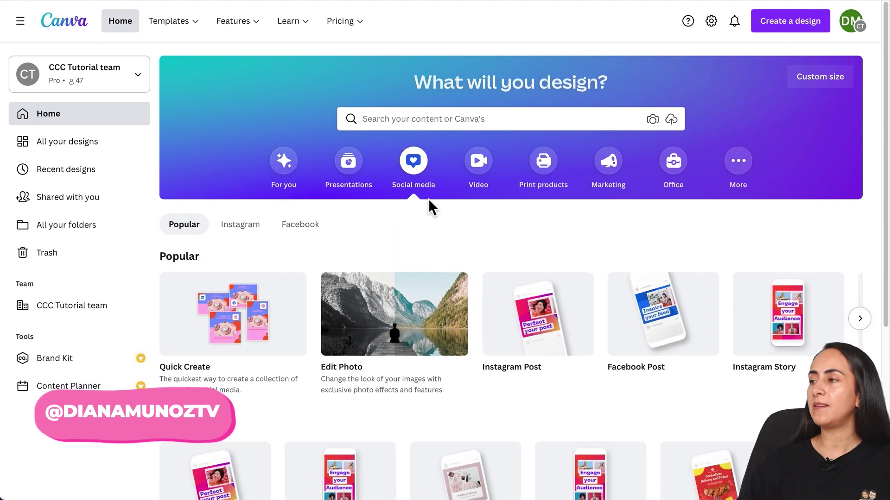
mouse_move(546, 324)
click(542, 324)
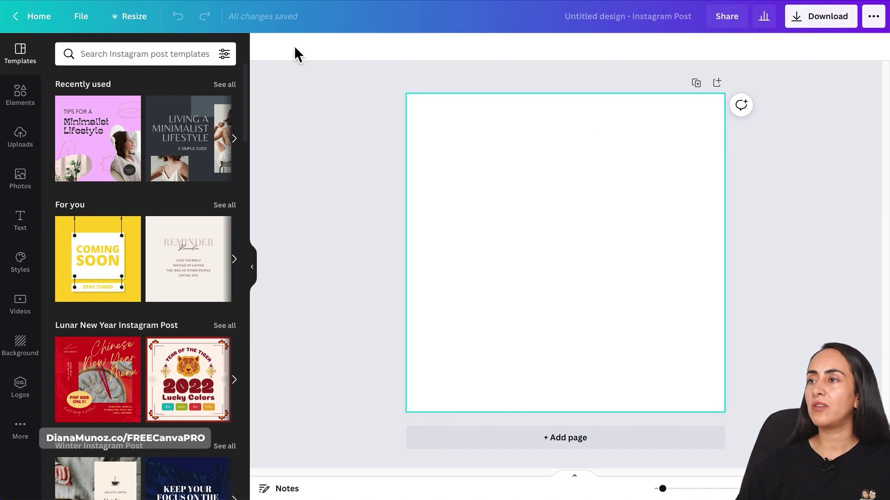
Search templates for 'Cosmiccybermonday' and apply the purple CYBER DEALS template to the page.
click(107, 55)
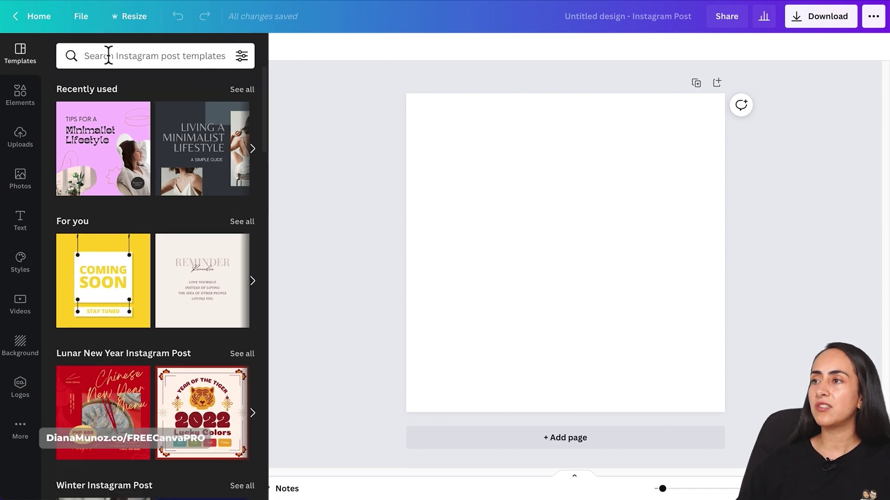
text(Cosmiccybermonday)
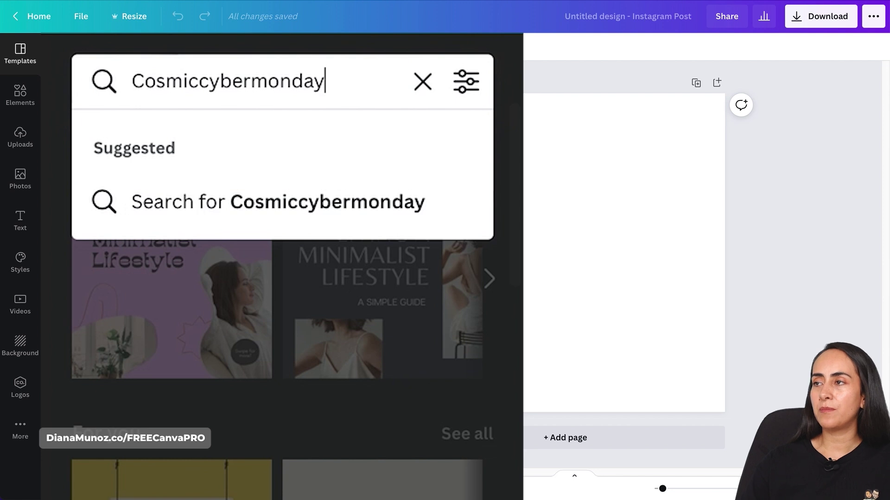
key(Return)
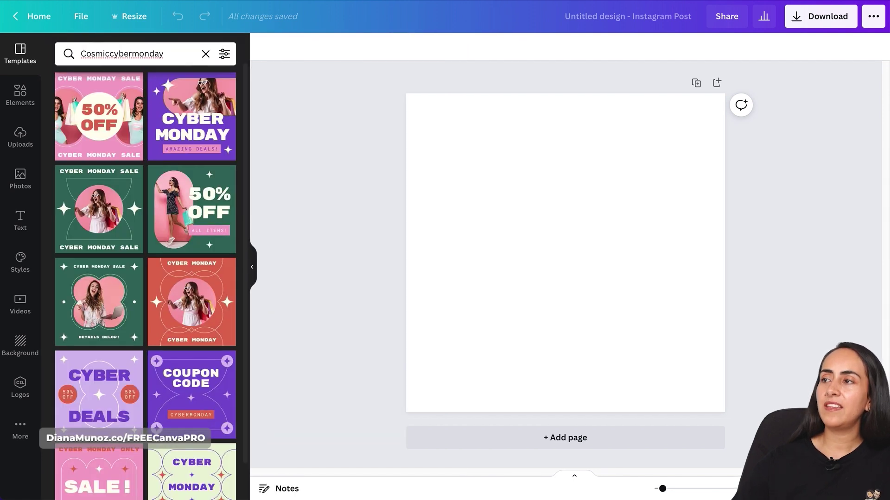
scroll(163, 237, down, 1)
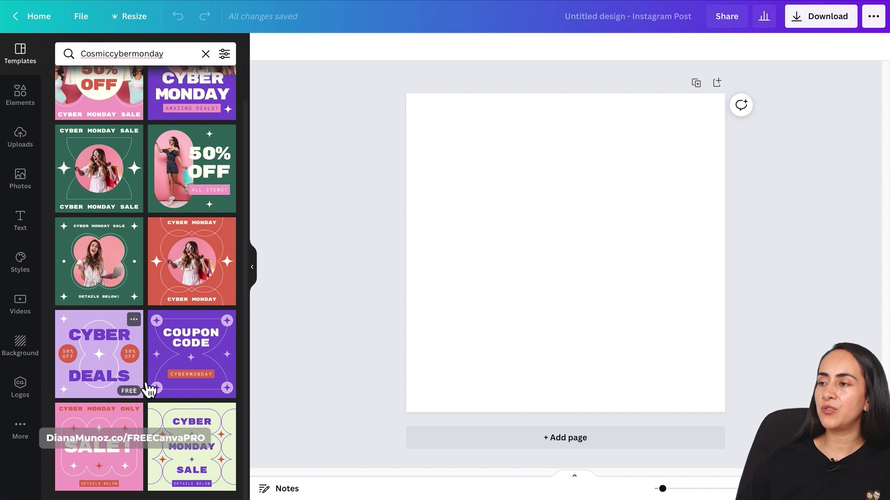
click(108, 356)
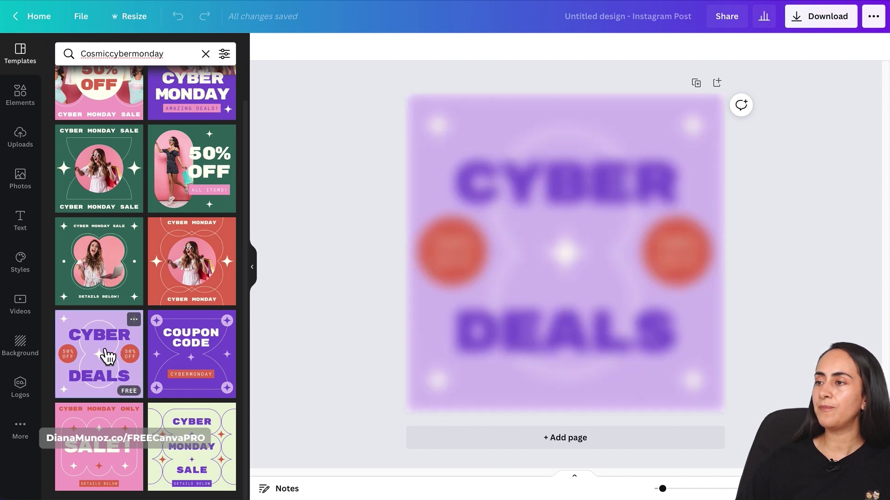
Hide the template panel and duplicate the CYBER DEALS page into a second identical page.
click(256, 272)
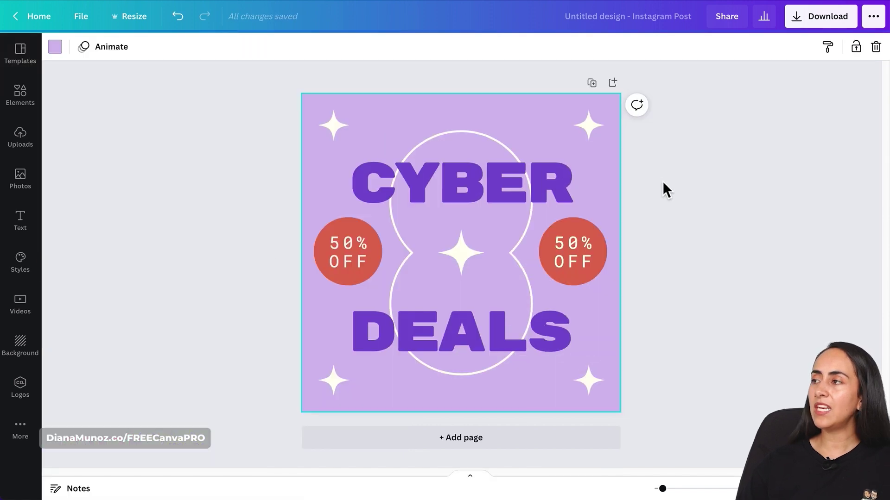
click(595, 84)
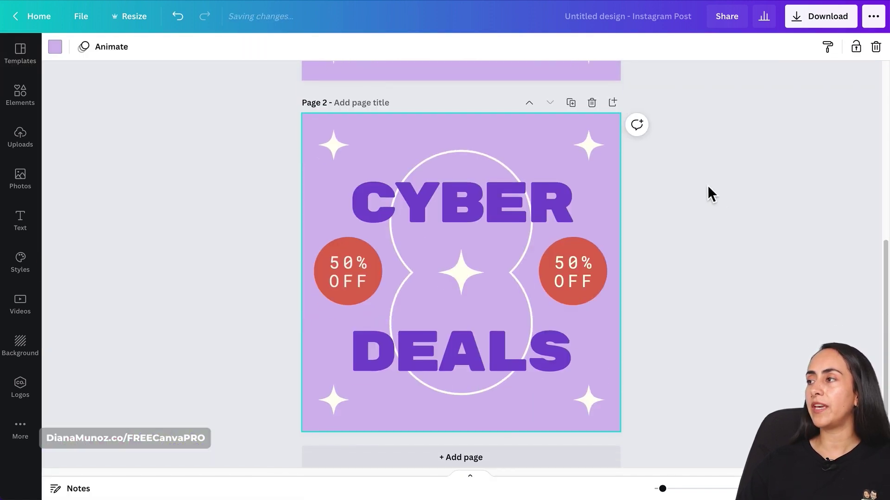
scroll(719, 201, up, 5)
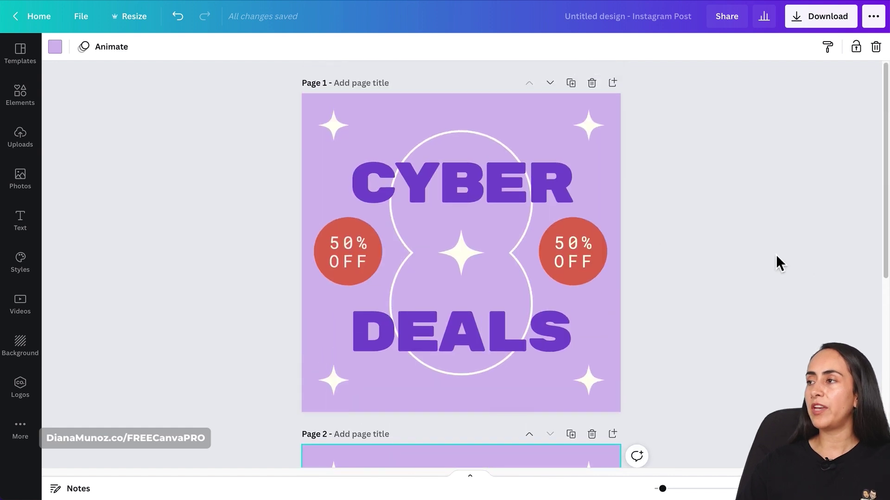
click(517, 191)
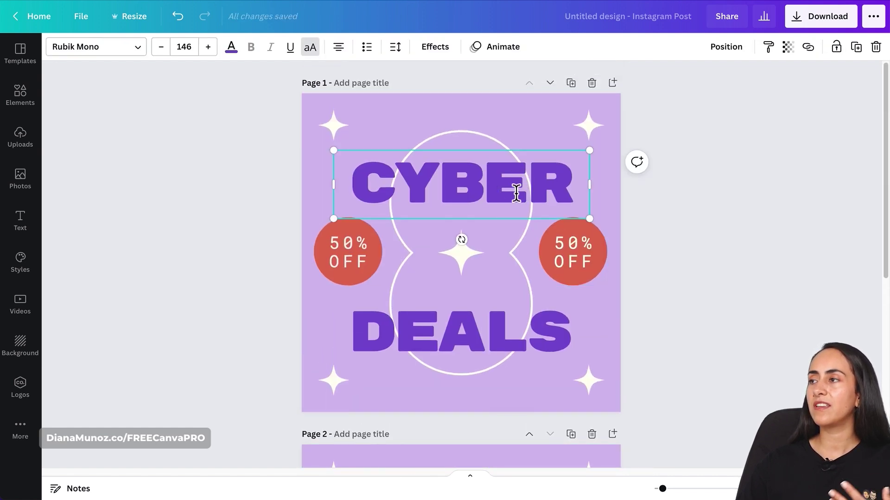
Apply the Hollow text effect to CYBER on page 1 and DEALS on page 2.
click(449, 54)
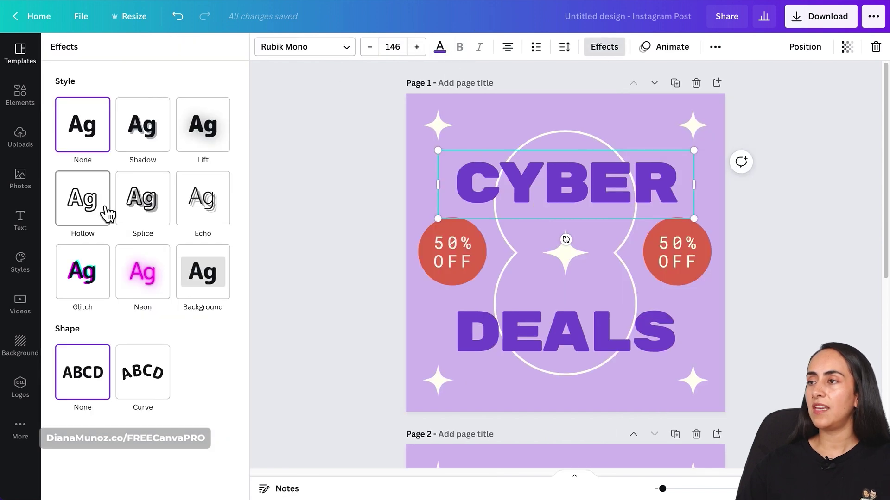
click(86, 211)
scroll(780, 245, down, 5)
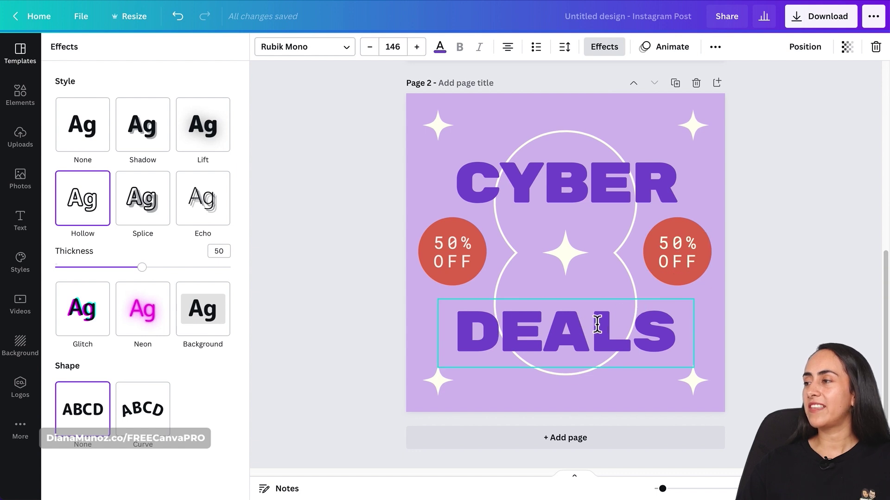
click(543, 327)
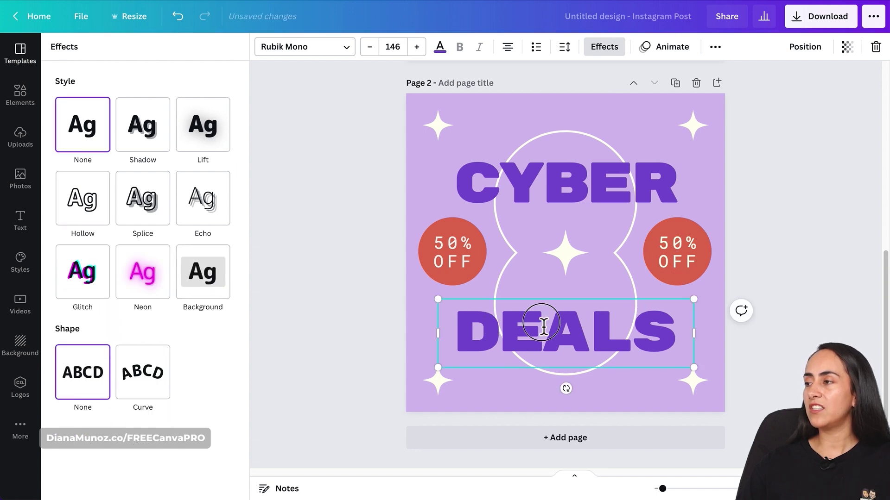
click(109, 206)
click(830, 199)
scroll(803, 243, up, 7)
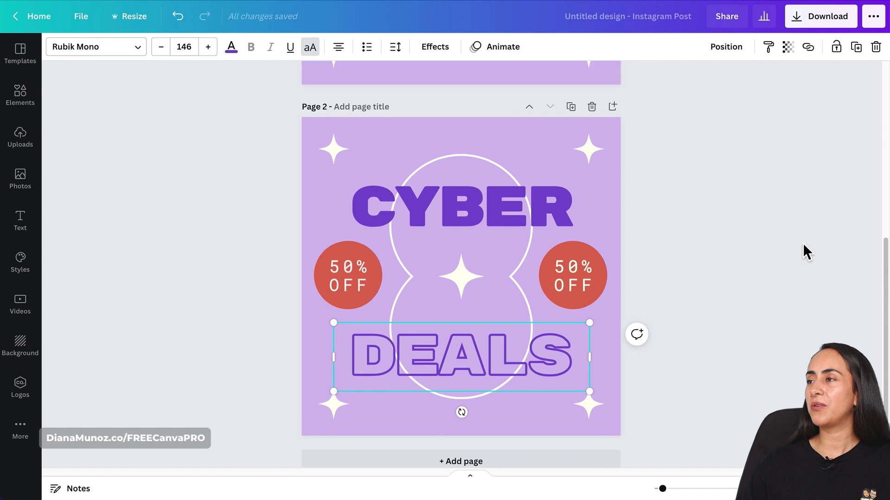
scroll(804, 244, up, 2)
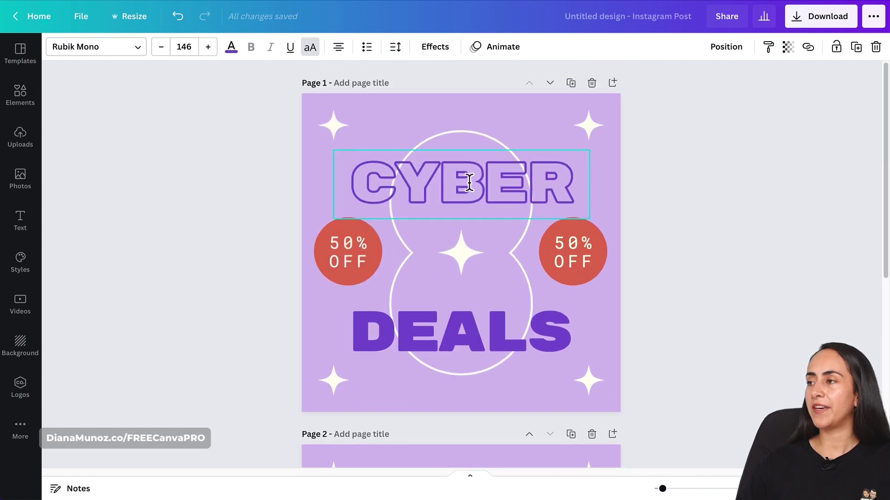
scroll(541, 184, down, 8)
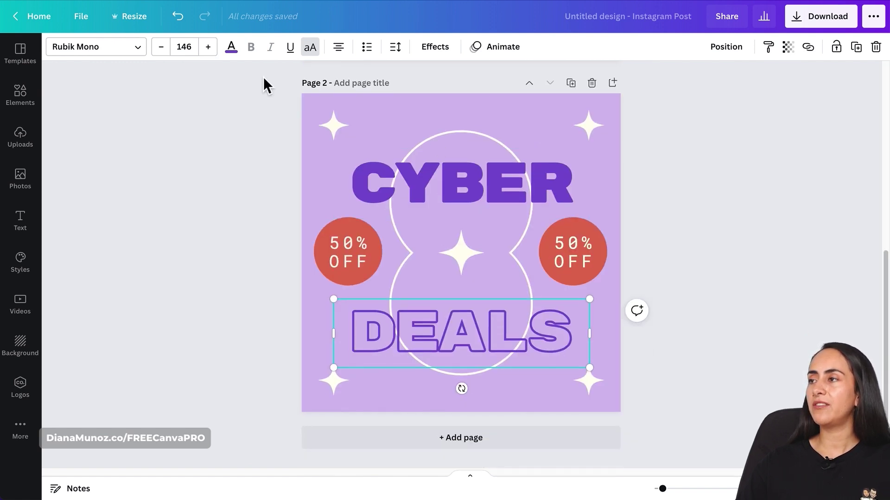
click(738, 195)
scroll(738, 195, up, 8)
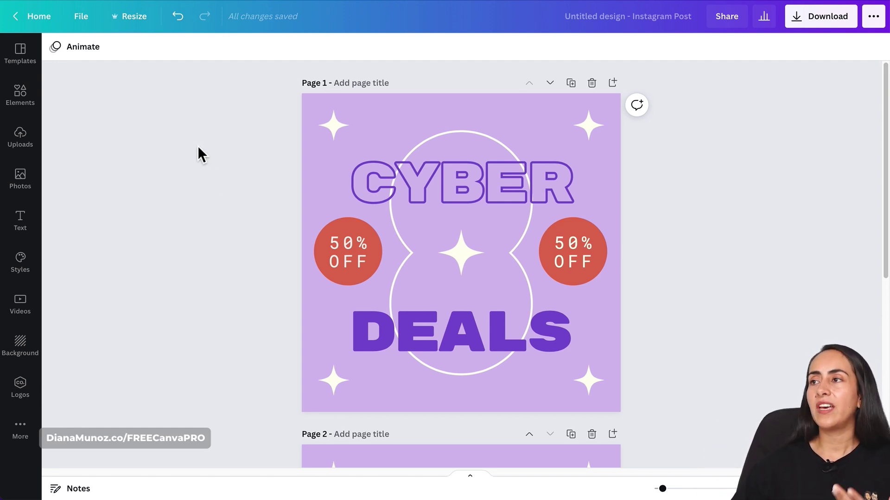
Set page 1 to last 1.0 s, trying and then removing the Rise animation.
click(83, 46)
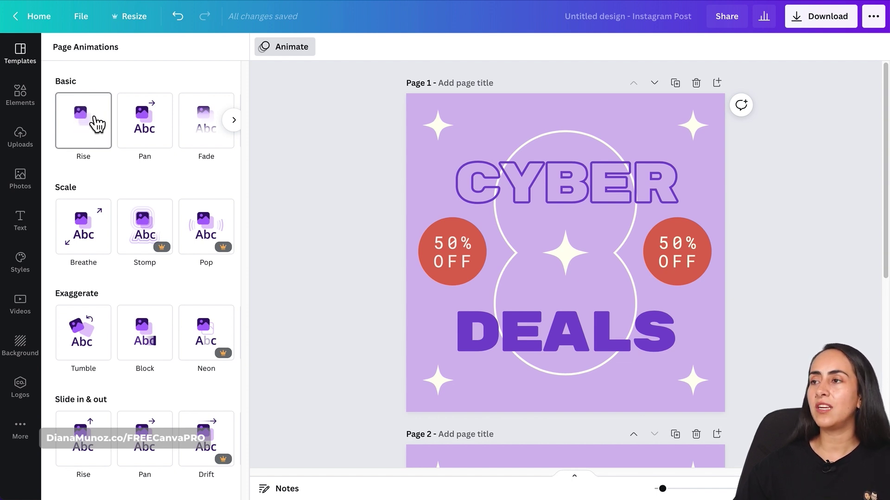
click(81, 109)
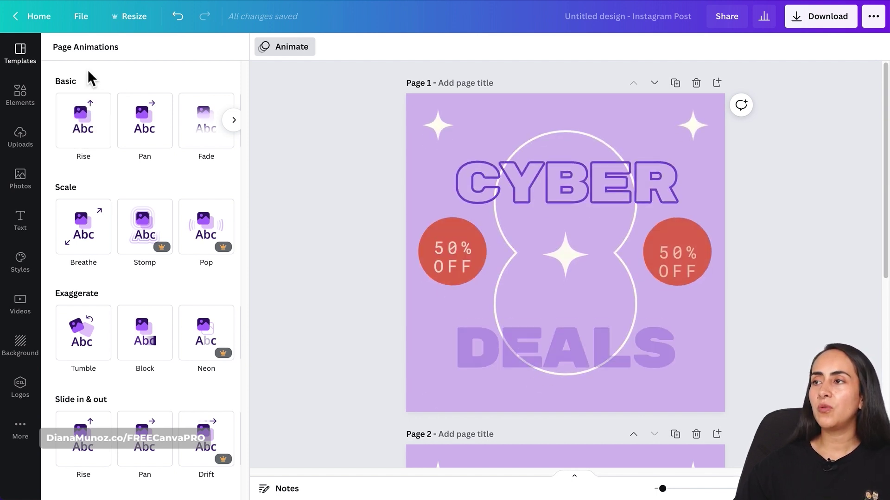
click(98, 124)
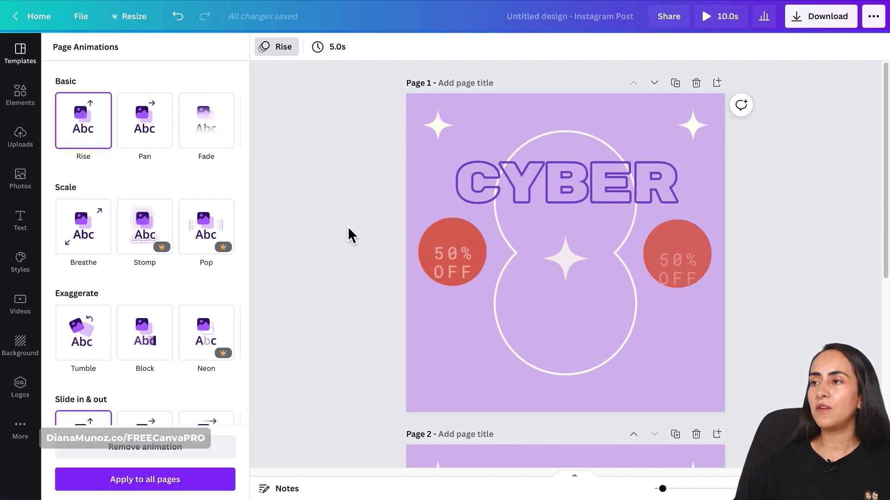
click(339, 52)
drag(391, 94, 386, 94)
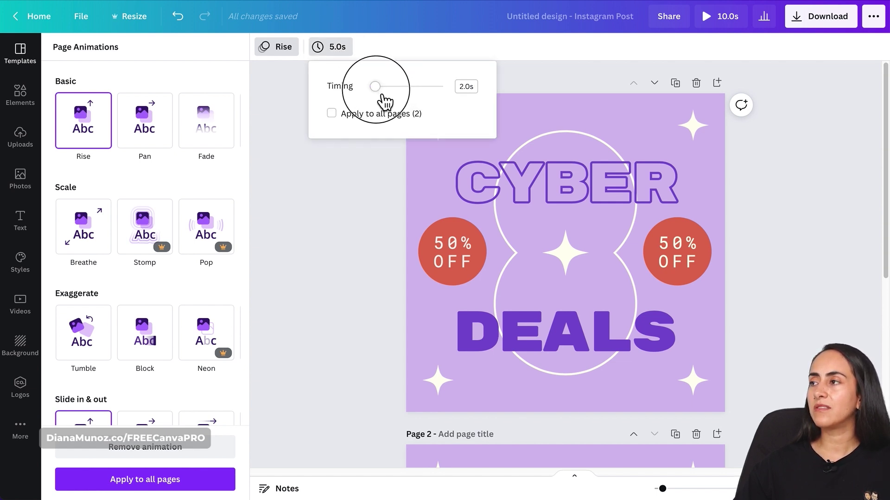
drag(383, 101, 383, 101)
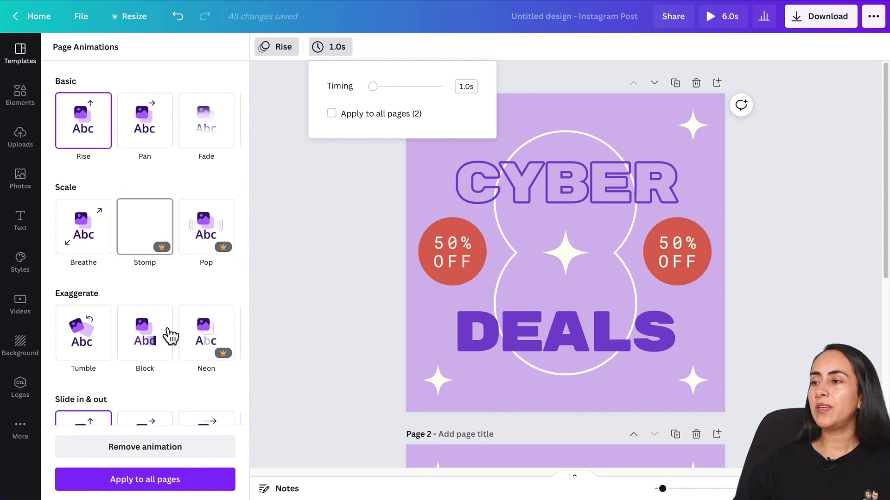
click(177, 452)
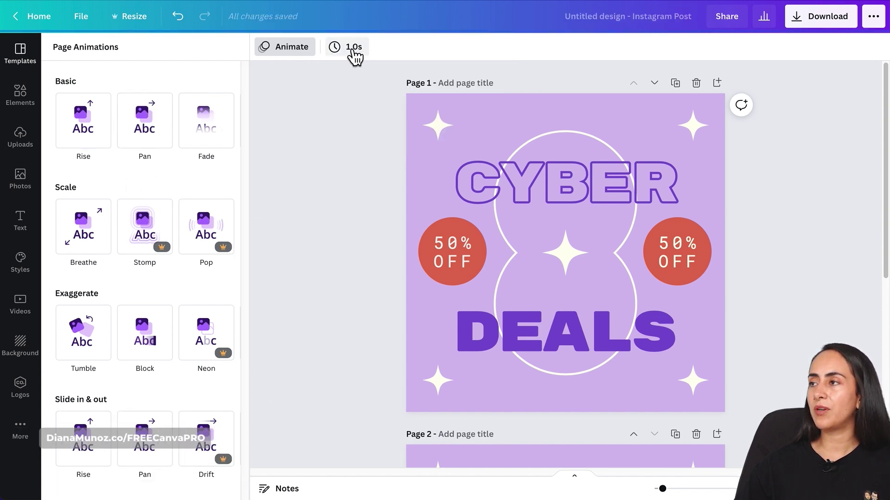
Shorten page 2 from 5.0 s to 1.0 s.
scroll(338, 296, down, 6)
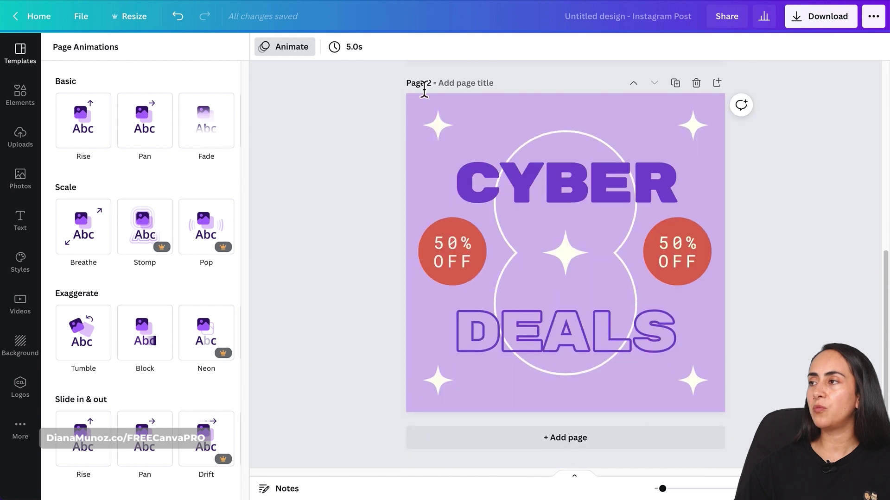
click(350, 60)
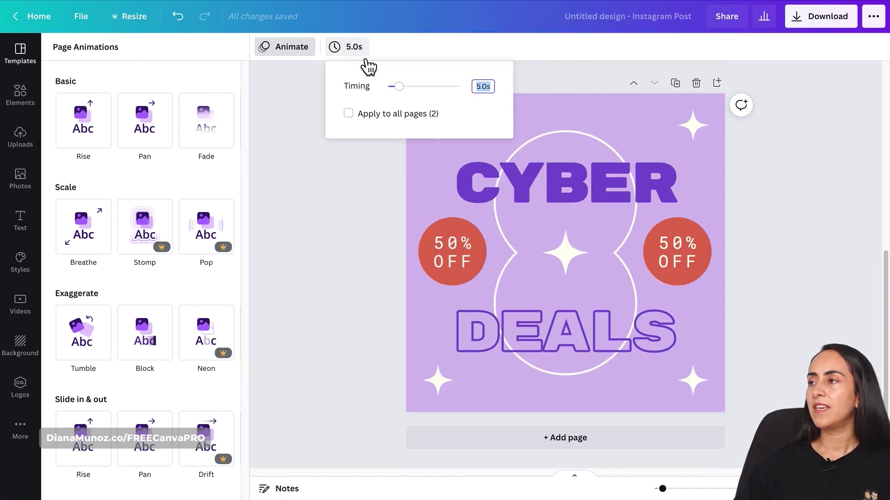
drag(406, 89, 398, 90)
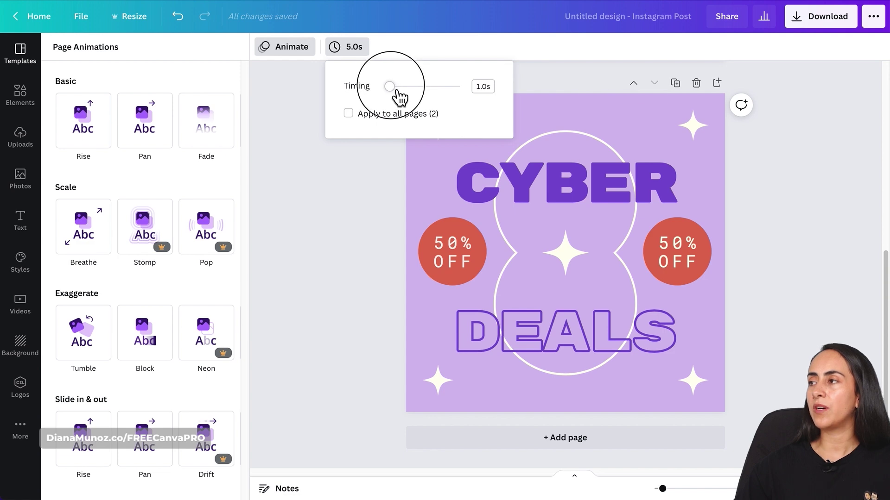
click(785, 236)
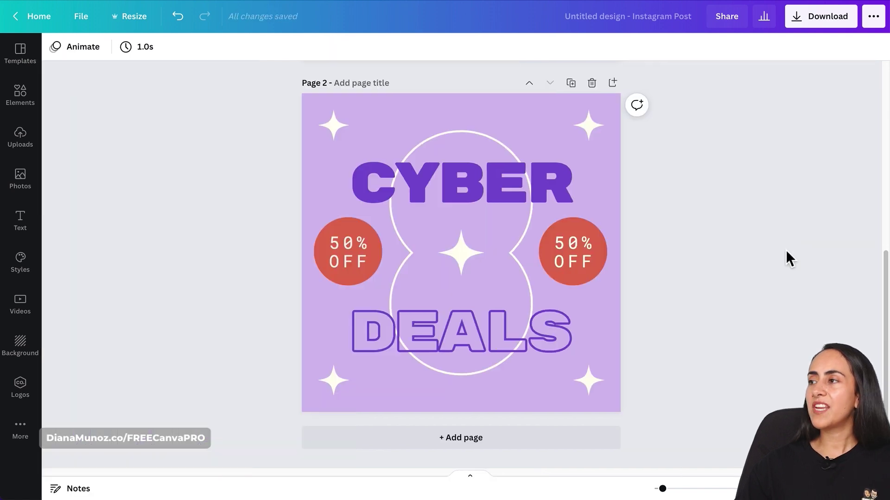
Download the design as a GIF with All pages selected.
scroll(787, 252, up, 5)
scroll(785, 251, up, 3)
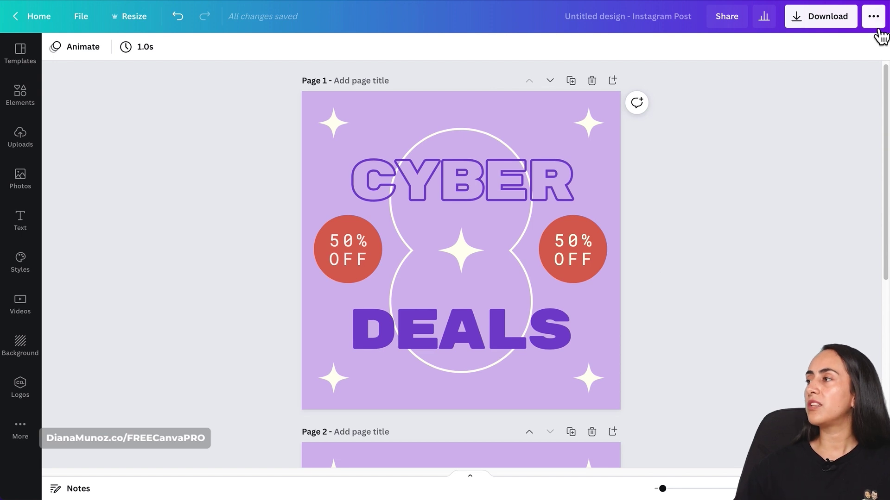
click(804, 21)
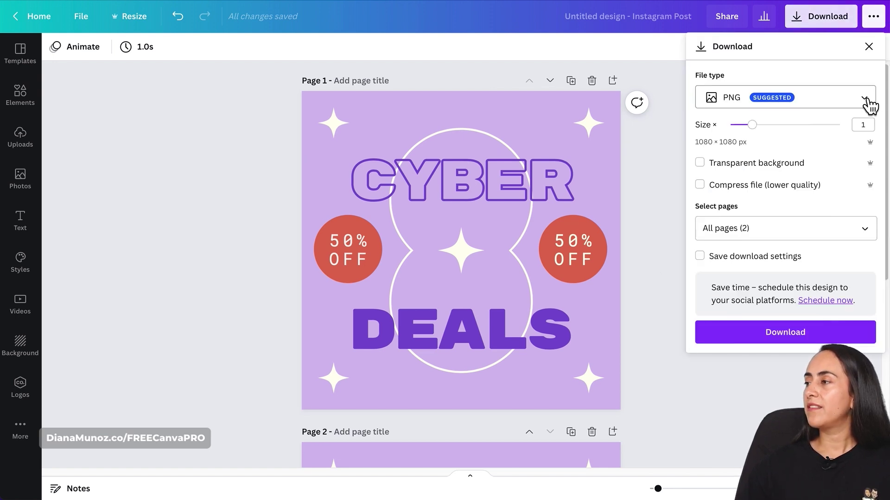
click(868, 104)
click(816, 300)
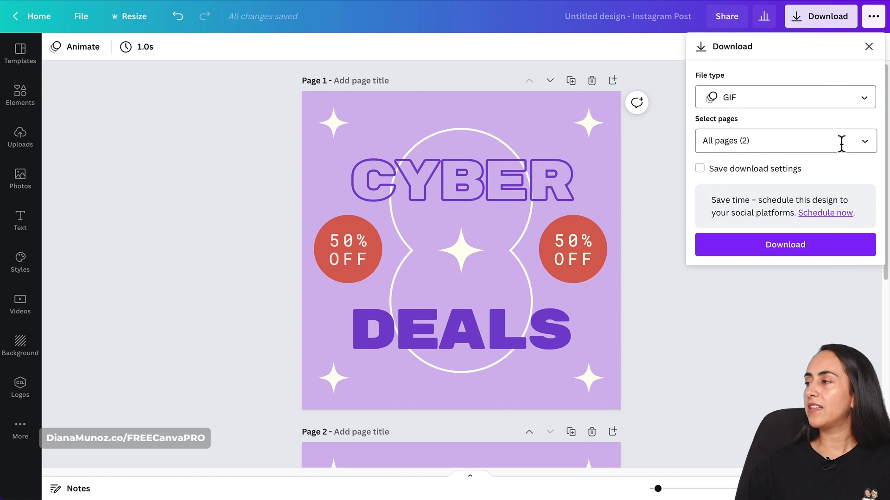
click(863, 141)
click(811, 284)
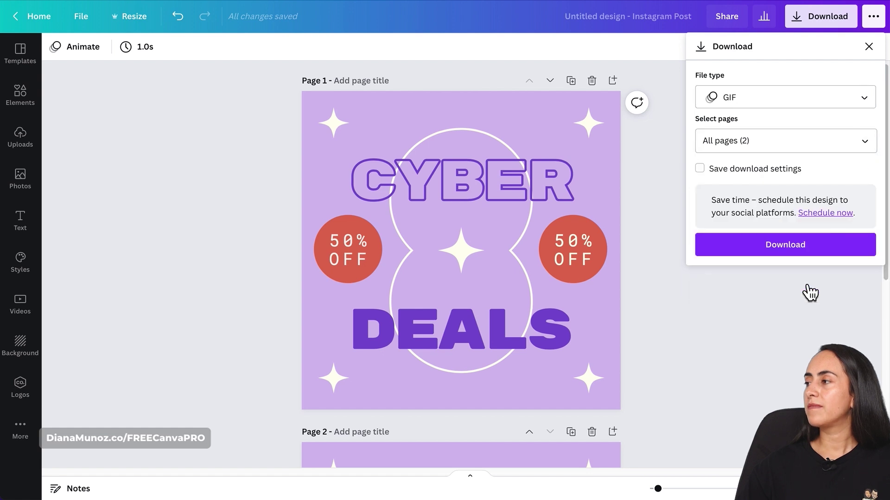
click(777, 244)
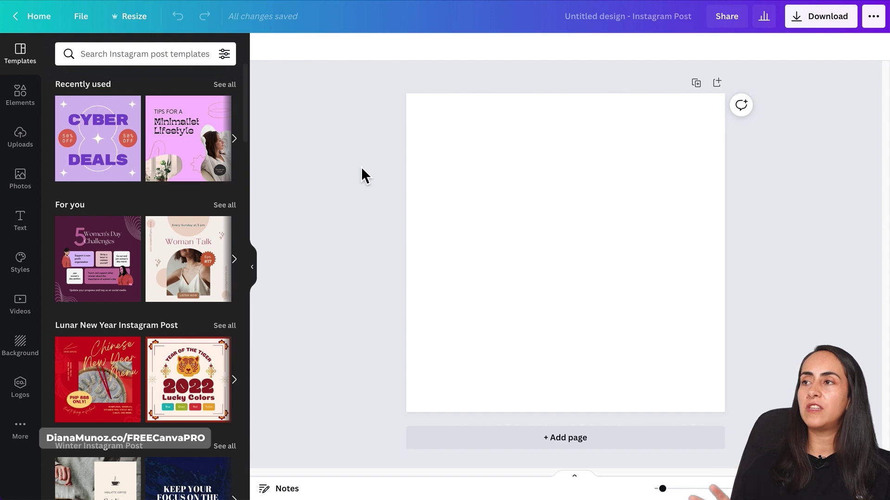
Rerun the recent Cosmiccybermonday search and apply the pink CYBER MONDAY SALE 50% OFF template.
click(123, 61)
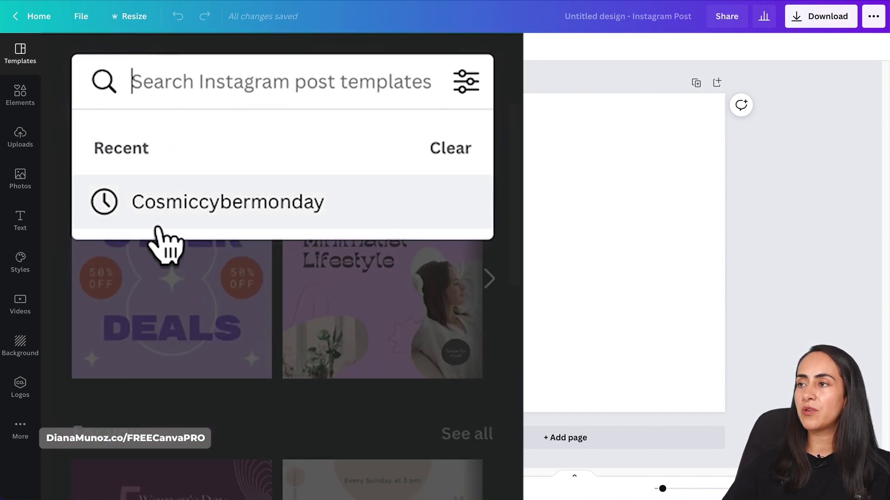
click(299, 204)
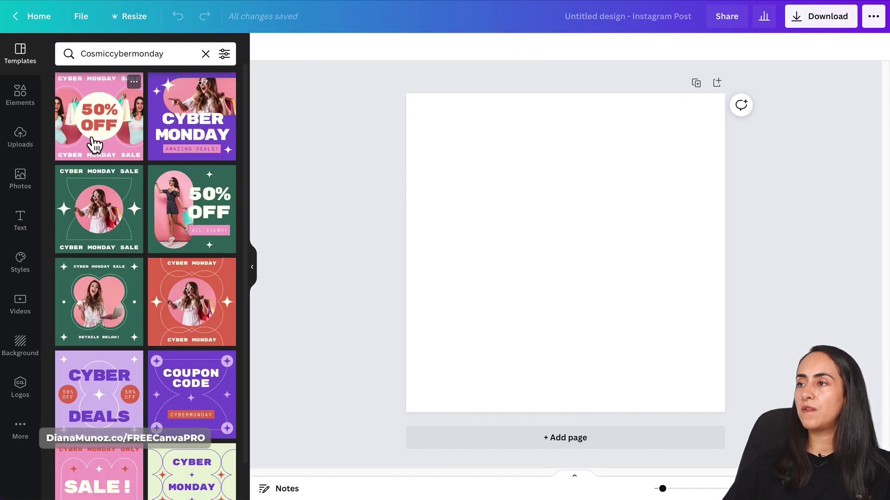
click(103, 128)
click(255, 278)
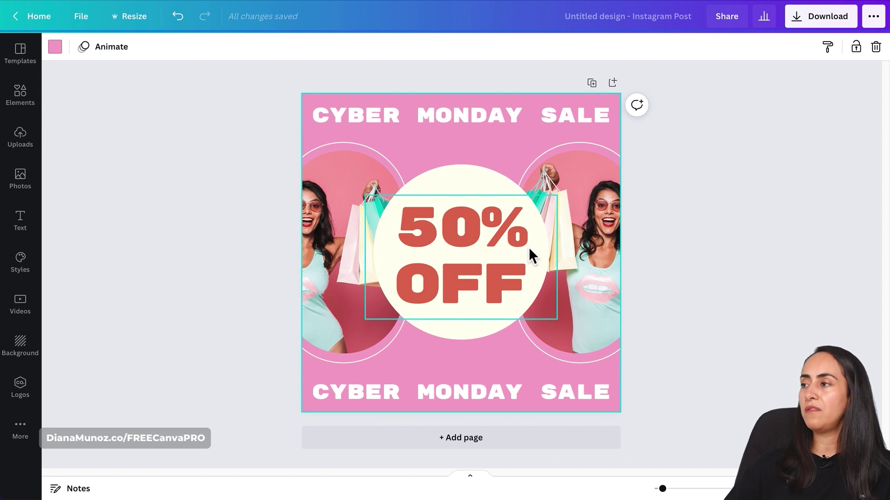
Apply the Neon effect to the 50% OFF text with intensity 70.
click(497, 227)
click(433, 47)
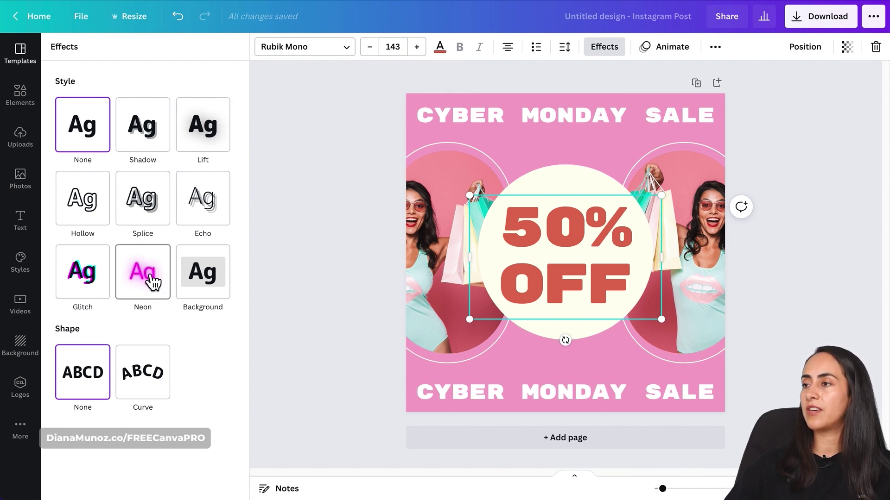
click(153, 282)
drag(145, 345, 182, 352)
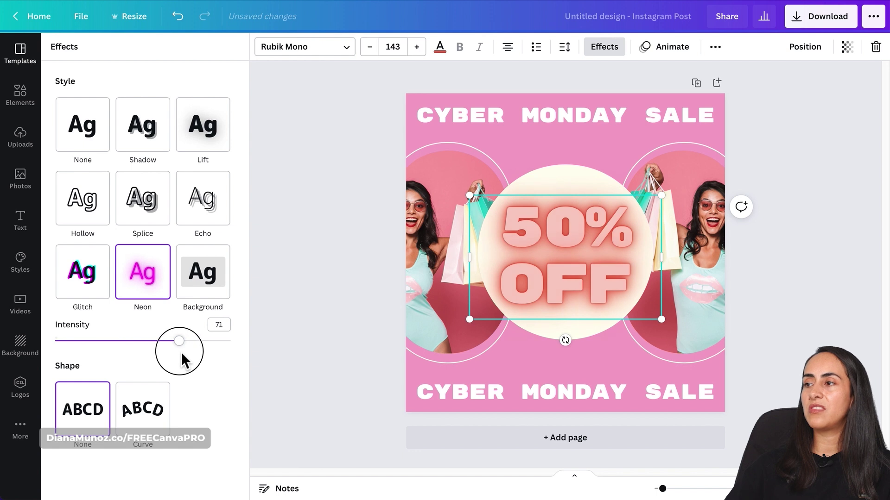
drag(176, 354, 179, 353)
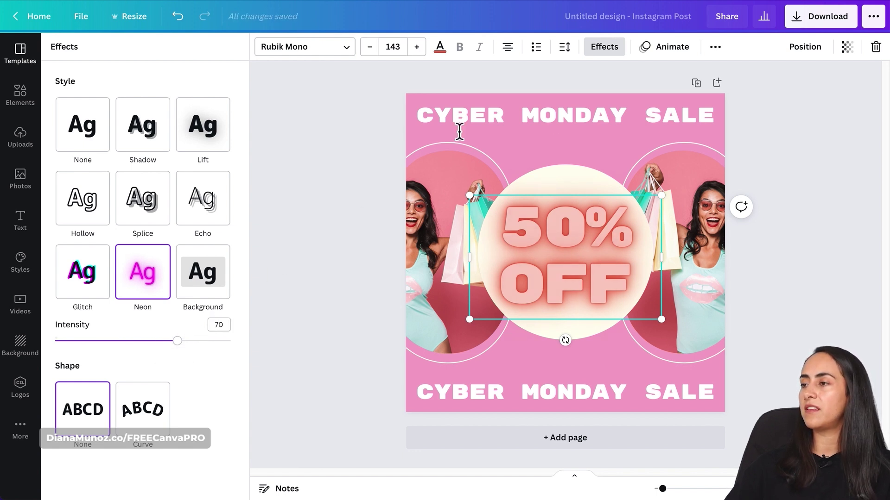
click(855, 115)
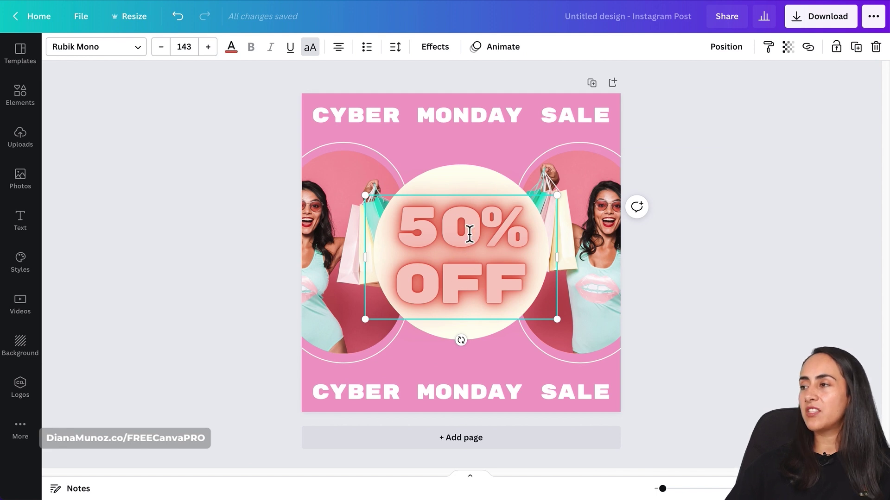
Give the 50% OFF text the Neon text animation from the Exaggerate group.
click(497, 52)
drag(248, 151, 252, 292)
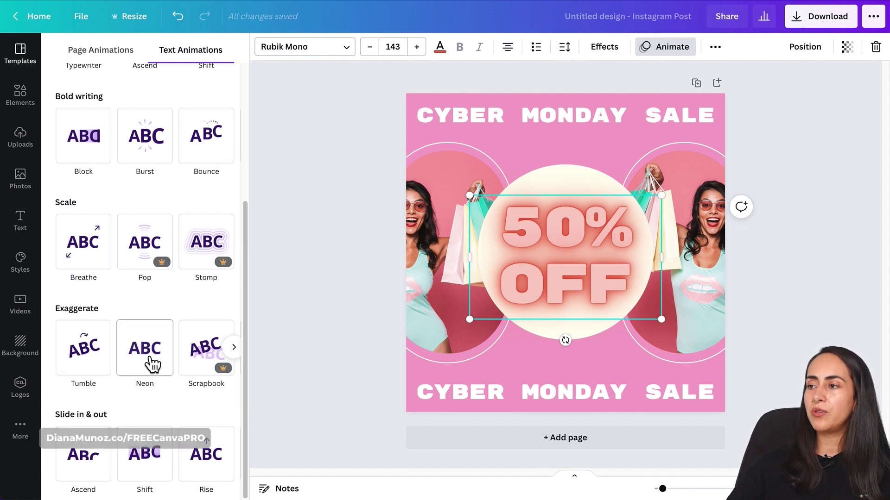
click(153, 364)
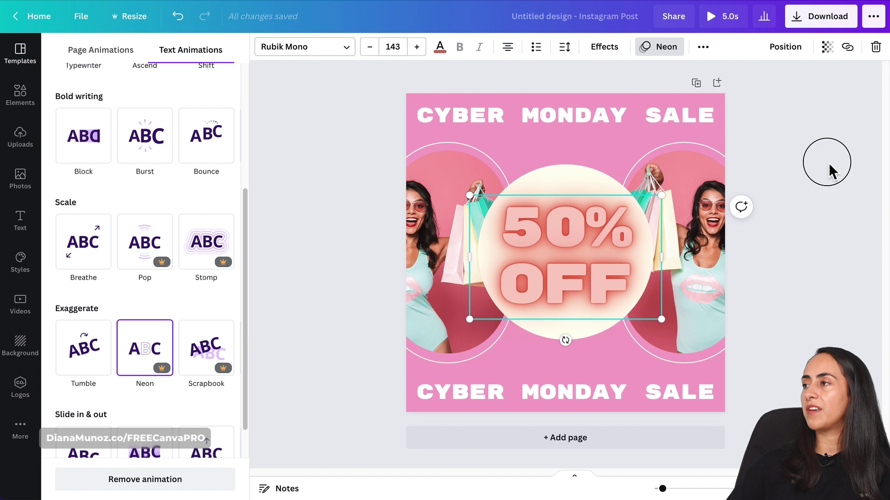
click(829, 163)
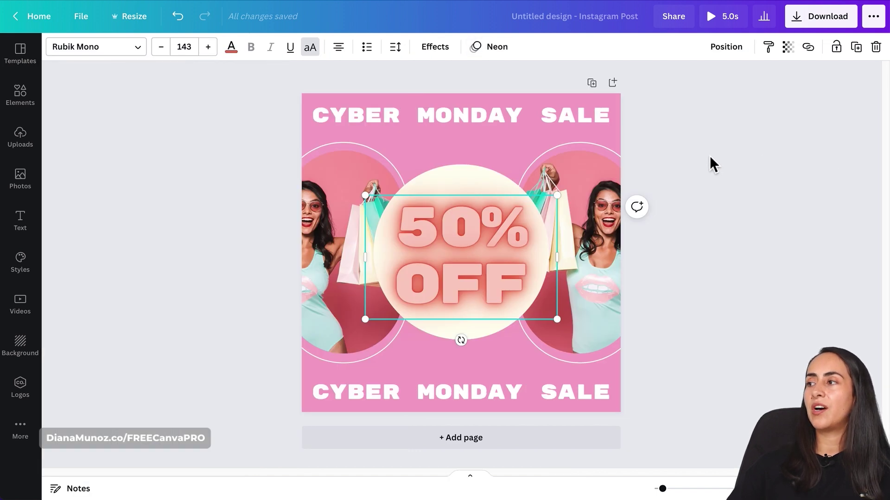
Play the 5.0 s neon preview, then add a blank second page.
click(735, 29)
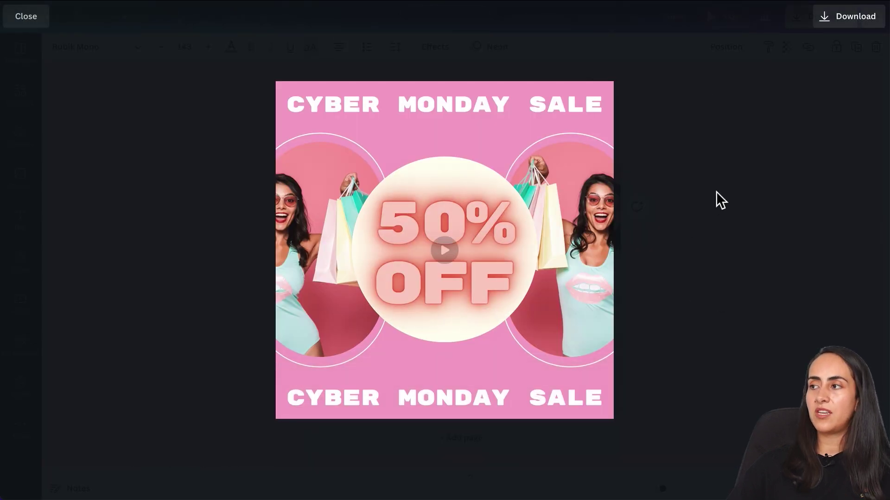
click(730, 185)
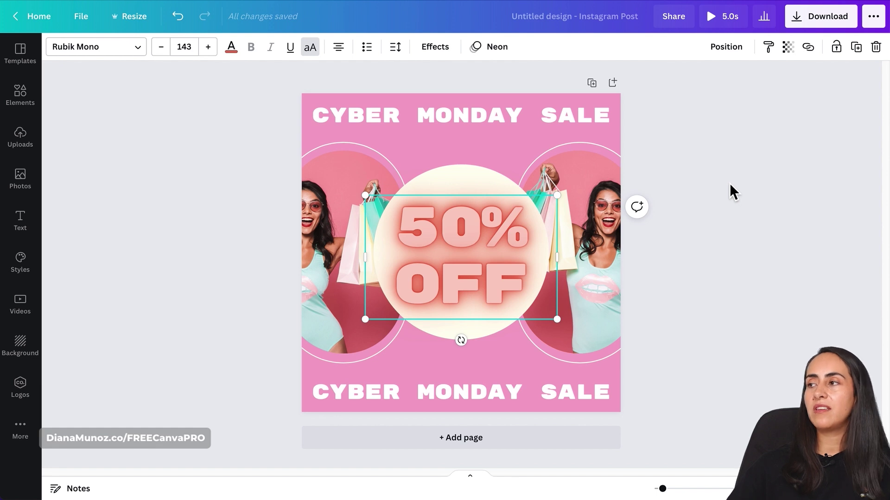
click(528, 443)
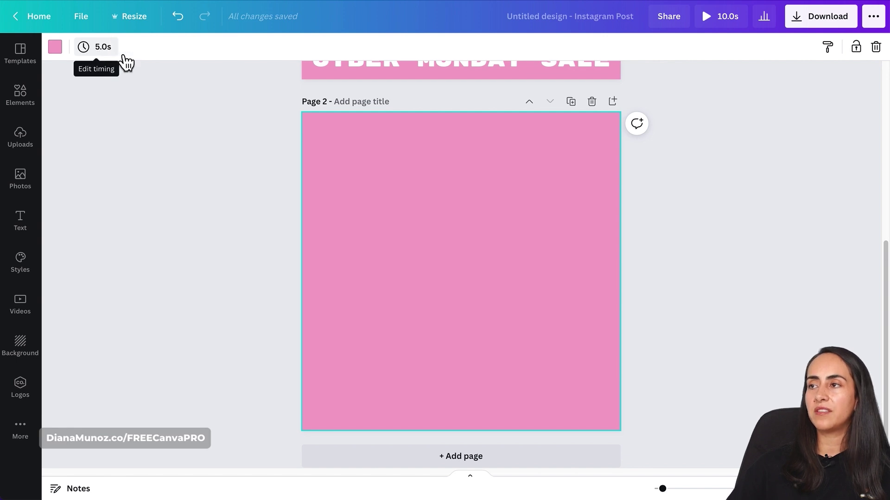
Undo the blank second page and shorten the page duration to 4.0s.
click(179, 18)
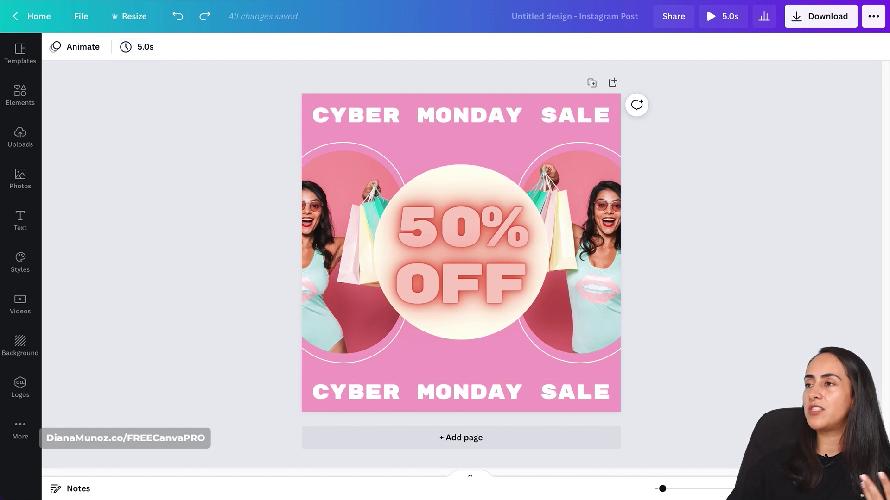
click(138, 48)
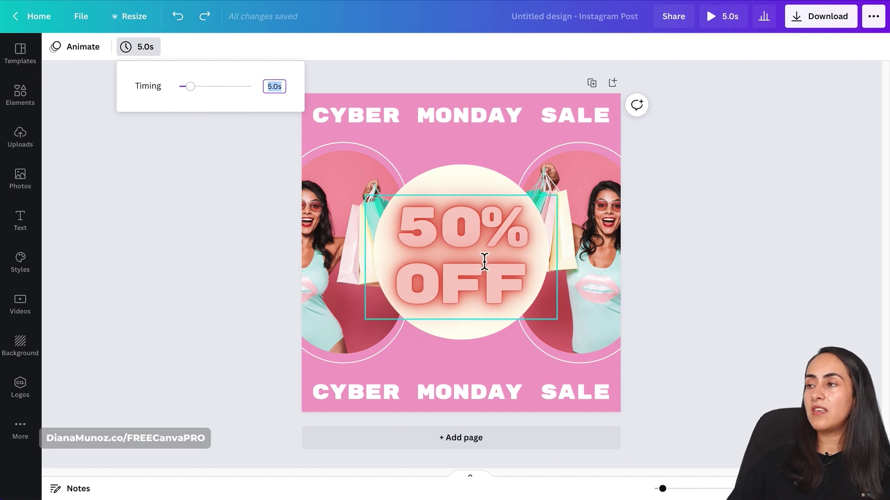
drag(198, 94, 197, 95)
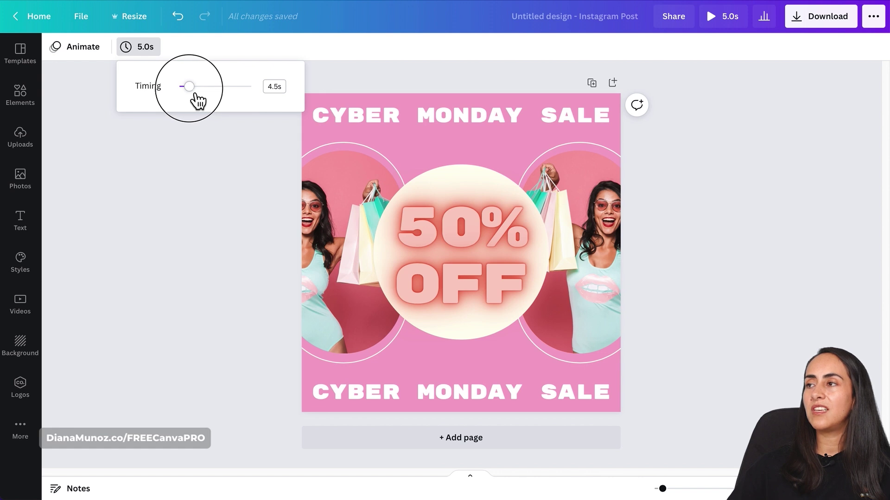
click(215, 184)
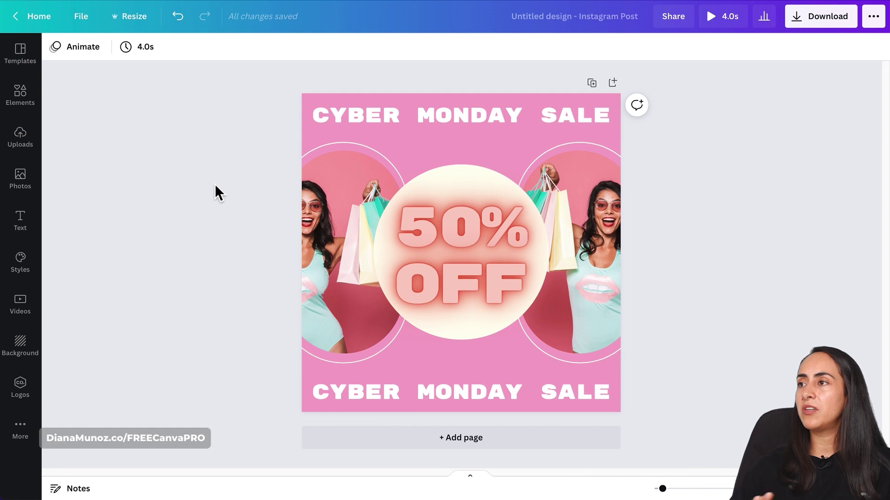
Download the pink 4-second 50% OFF design as a GIF.
click(794, 20)
click(846, 98)
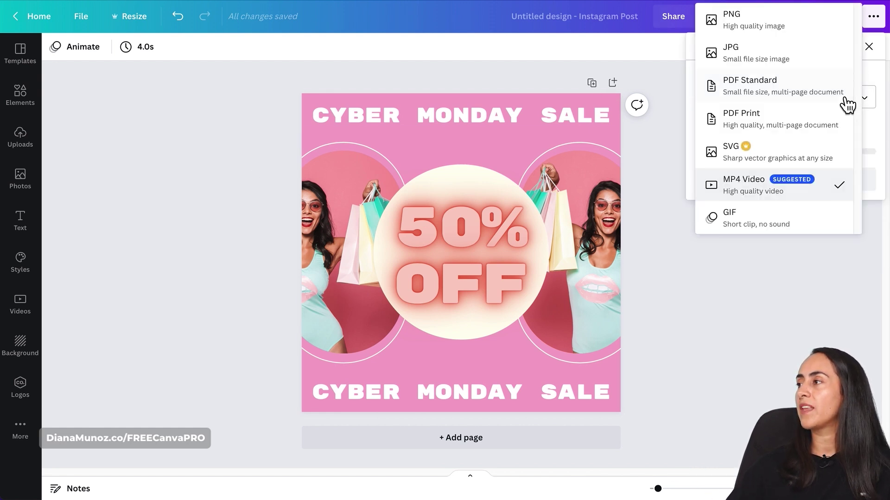
click(753, 238)
click(811, 216)
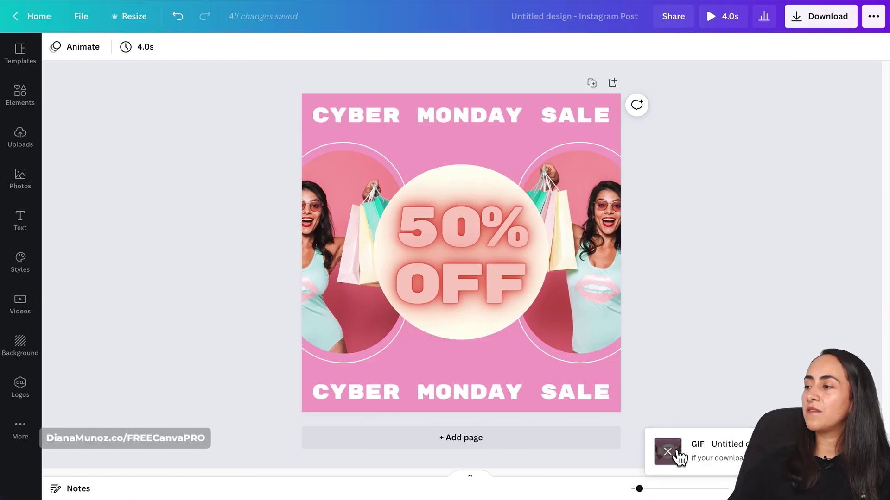
click(137, 46)
Set the page duration to 1.0s and make the background turquoise.
drag(187, 91, 191, 99)
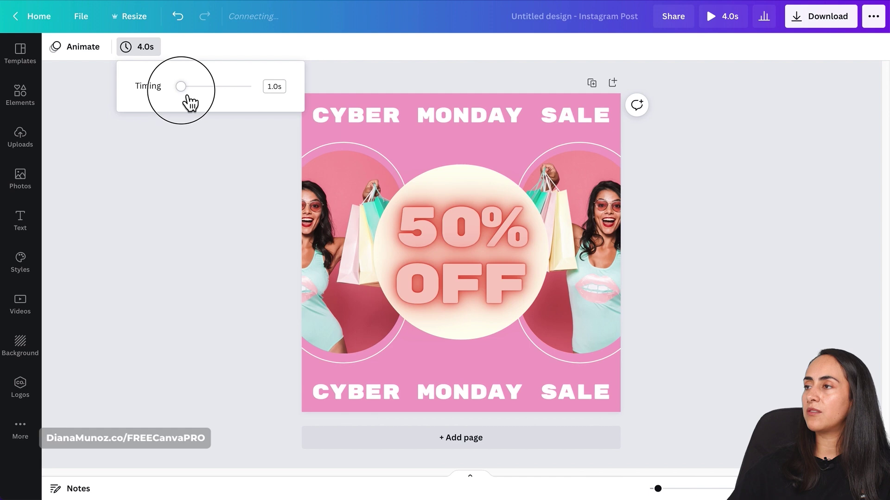
click(305, 132)
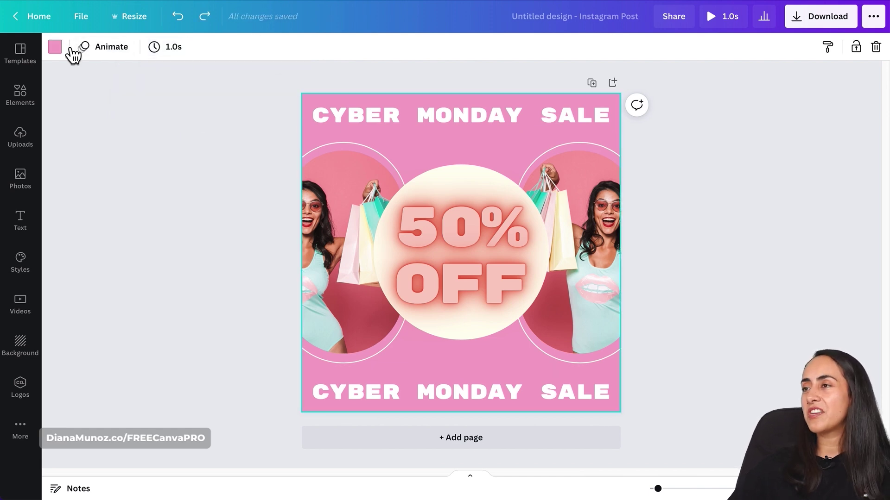
click(55, 47)
click(137, 378)
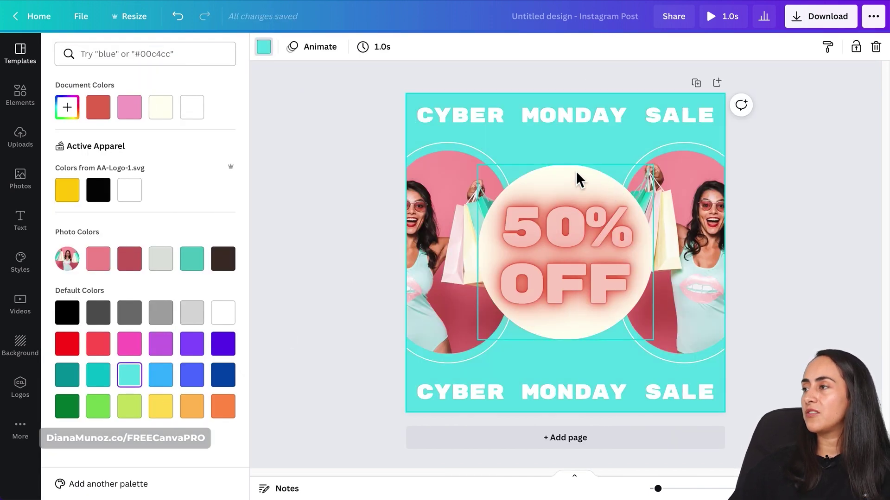
Recolour the circle dark brown and the 50% OFF neon text light turquoise.
click(577, 171)
click(55, 47)
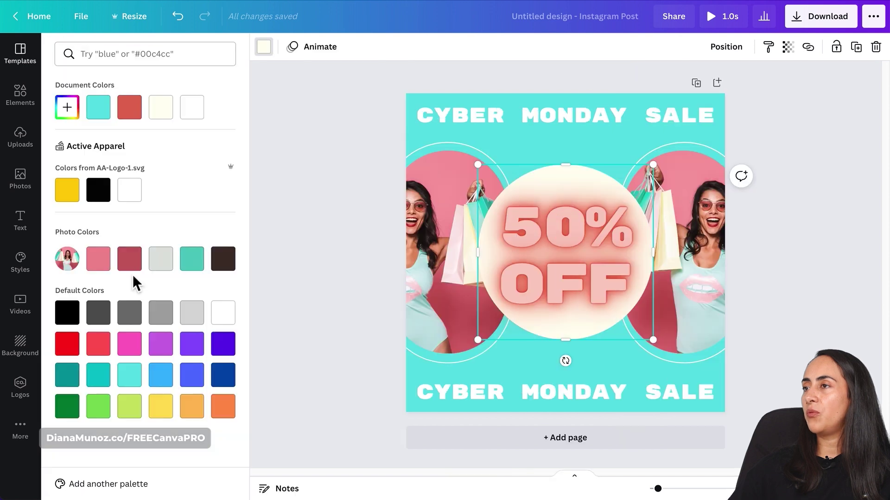
click(224, 263)
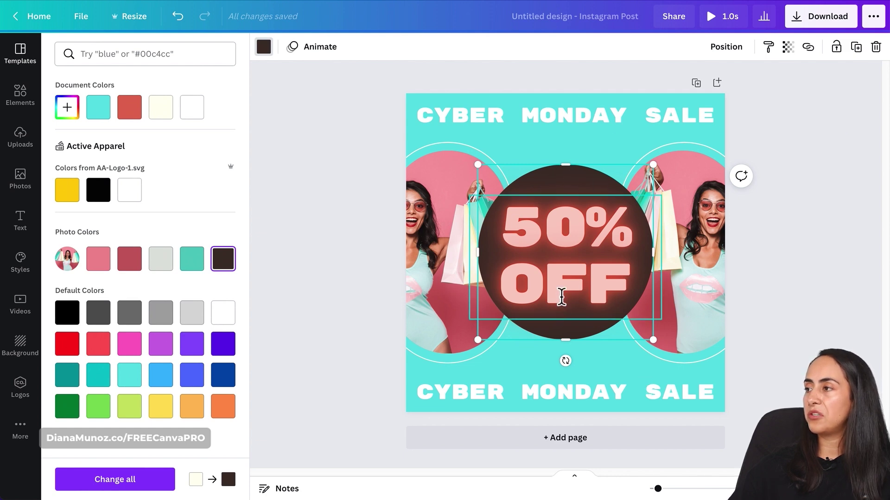
click(560, 294)
click(231, 47)
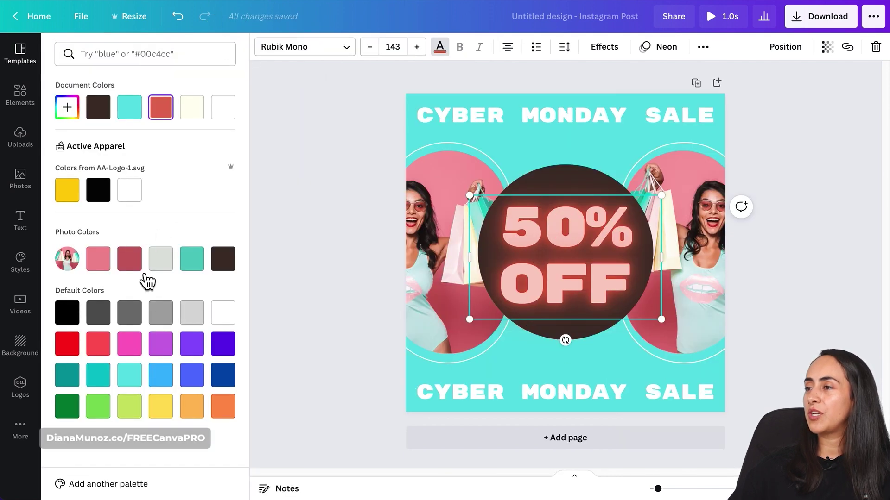
click(132, 384)
click(808, 265)
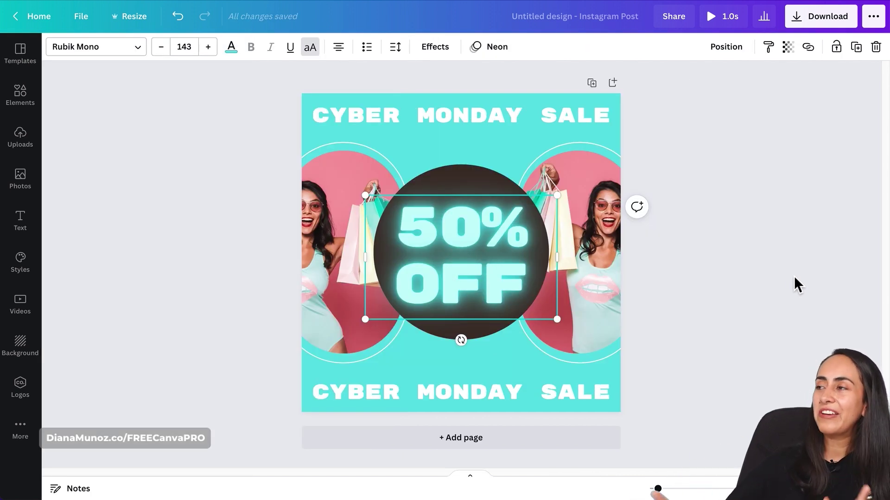
click(820, 18)
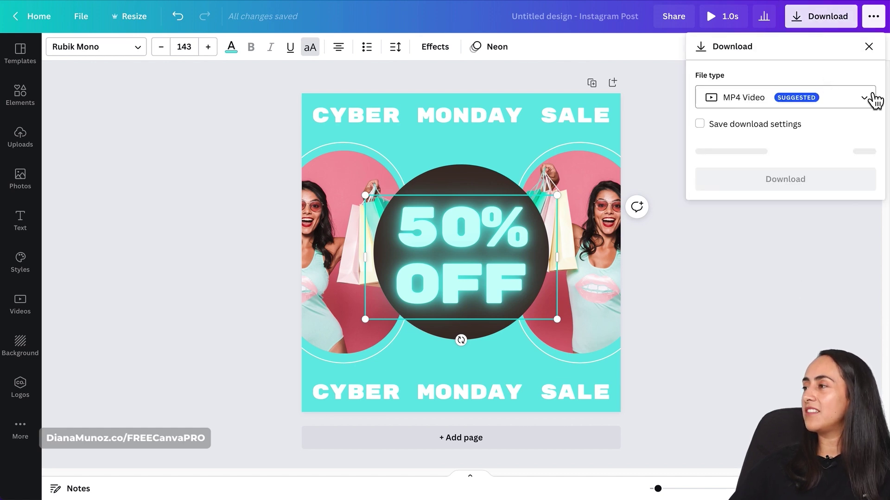
Download the turquoise version as a GIF, then preview Neon 1 sec and Neon 4s.
click(871, 98)
click(822, 216)
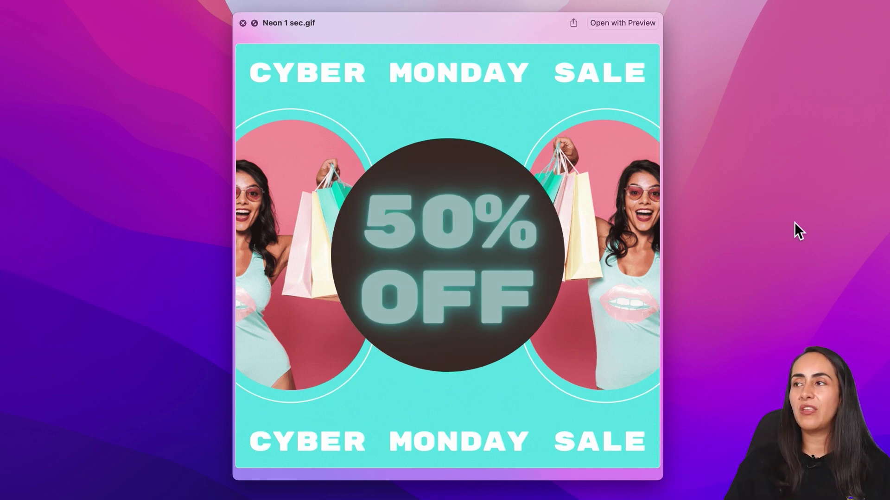
key(Right)
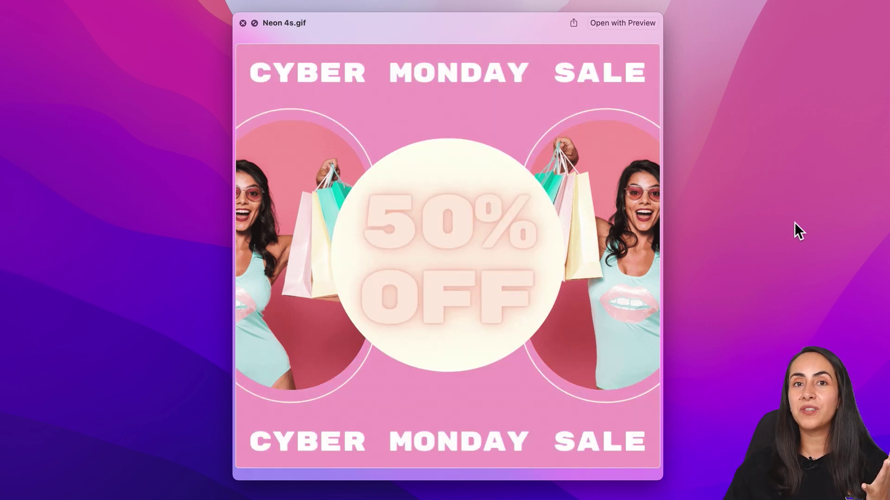